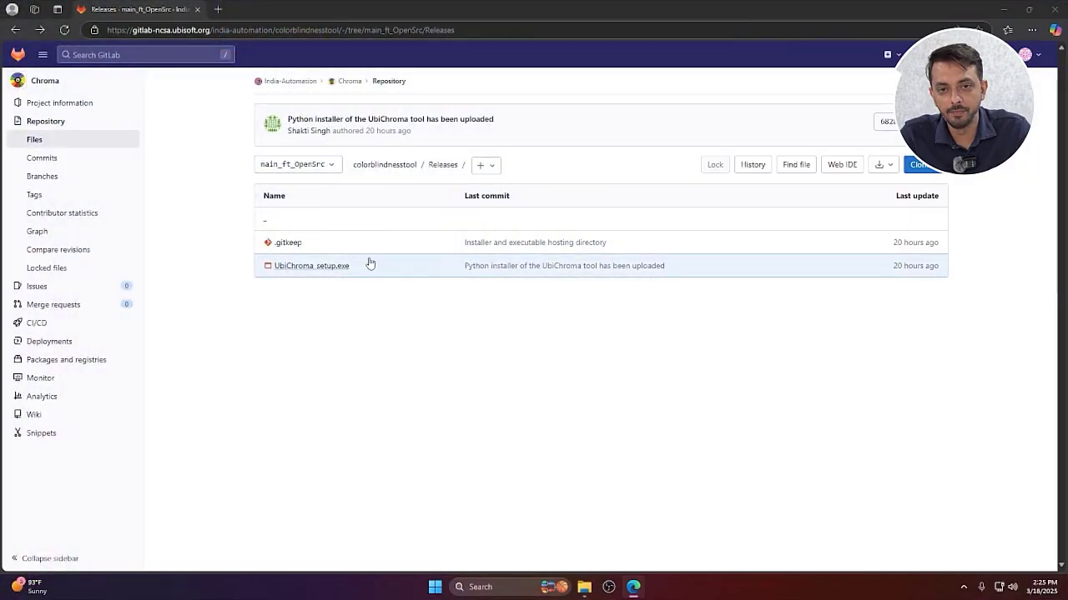
# Download UbiChroma_setup.exe (19.83 MiB) from the repository's Releases folder
pyautogui.click(302, 267)
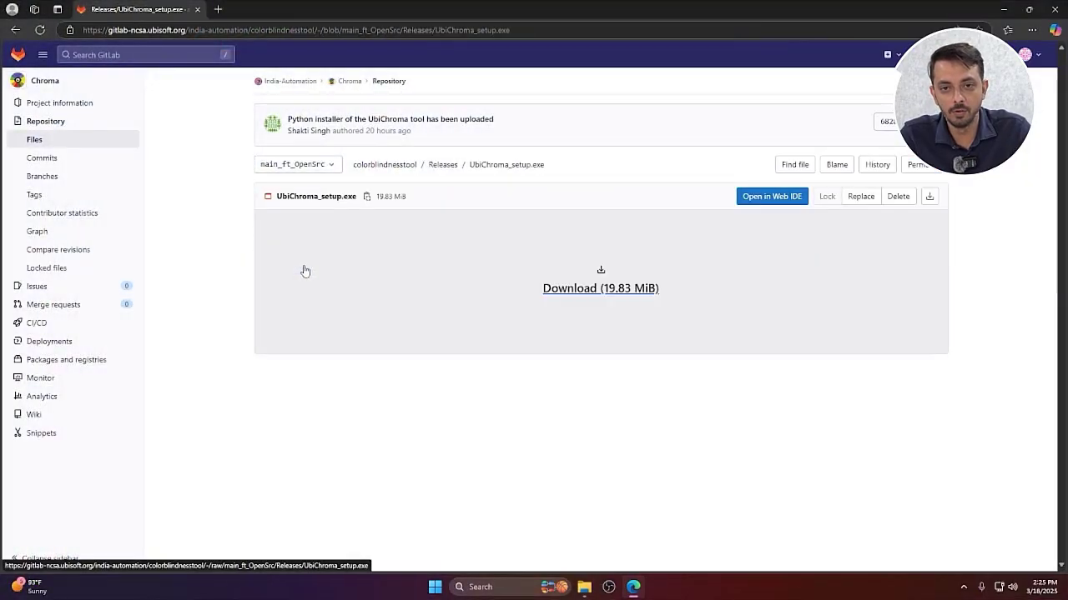
pyautogui.click(592, 289)
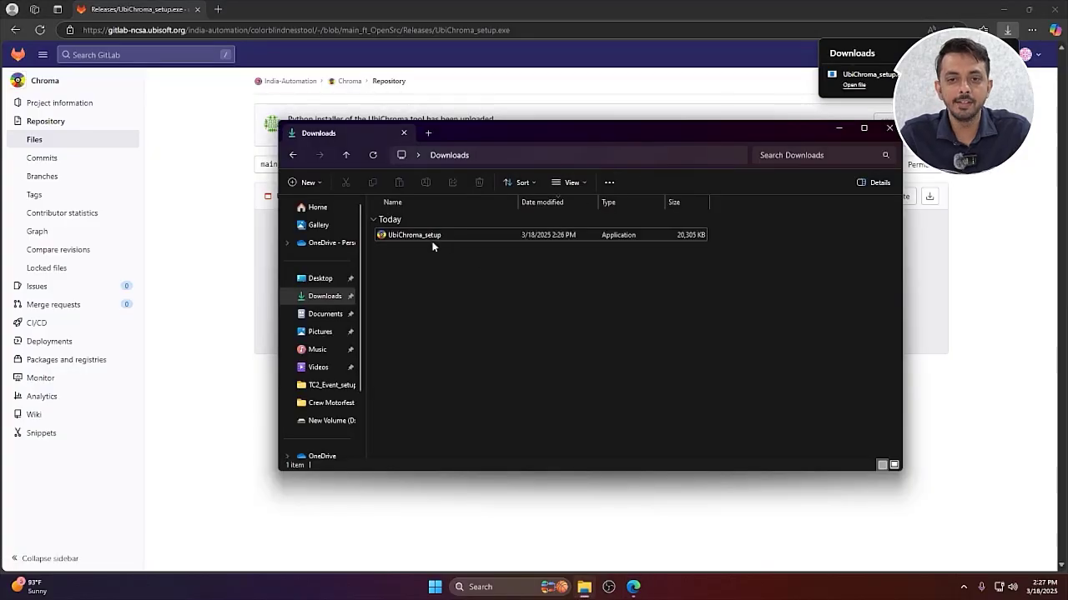
# Run UbiChroma_setup, keep the default install folder, and enable the desktop shortcut option
pyautogui.doubleClick(412, 236)
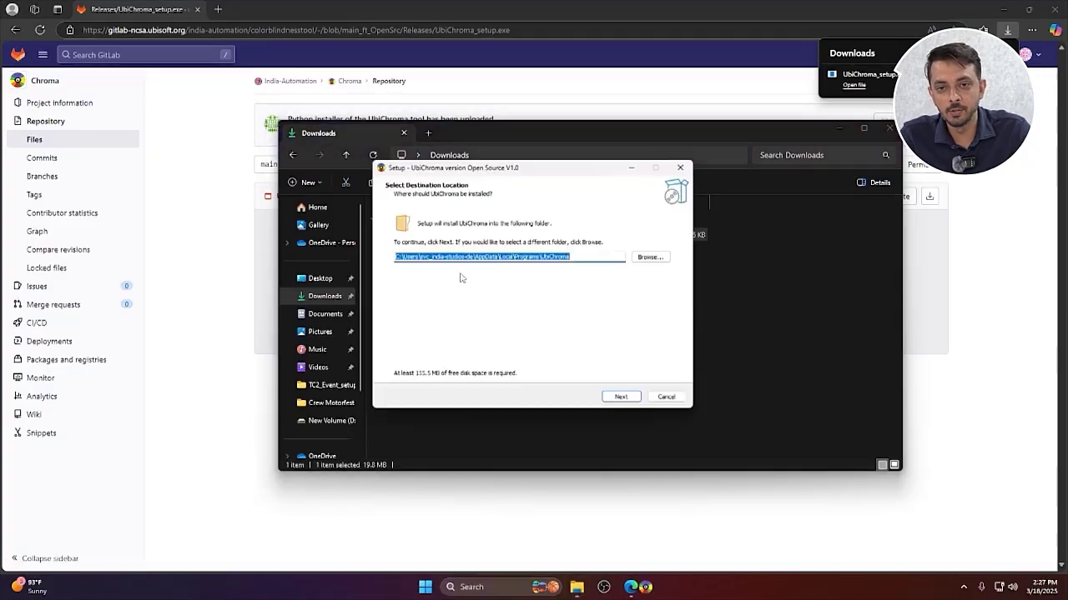
pyautogui.click(615, 402)
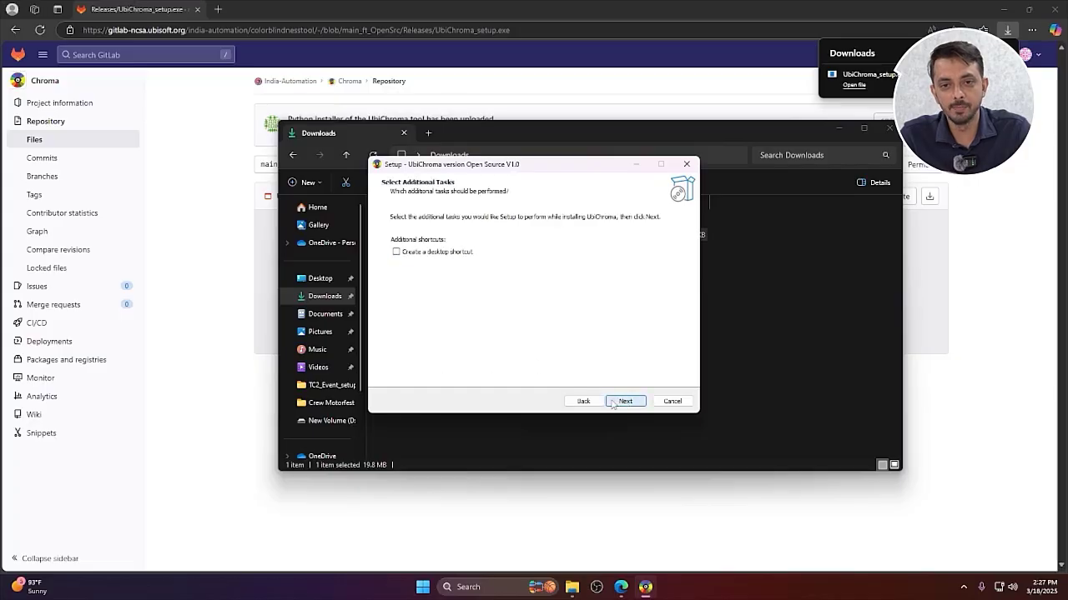
pyautogui.click(425, 254)
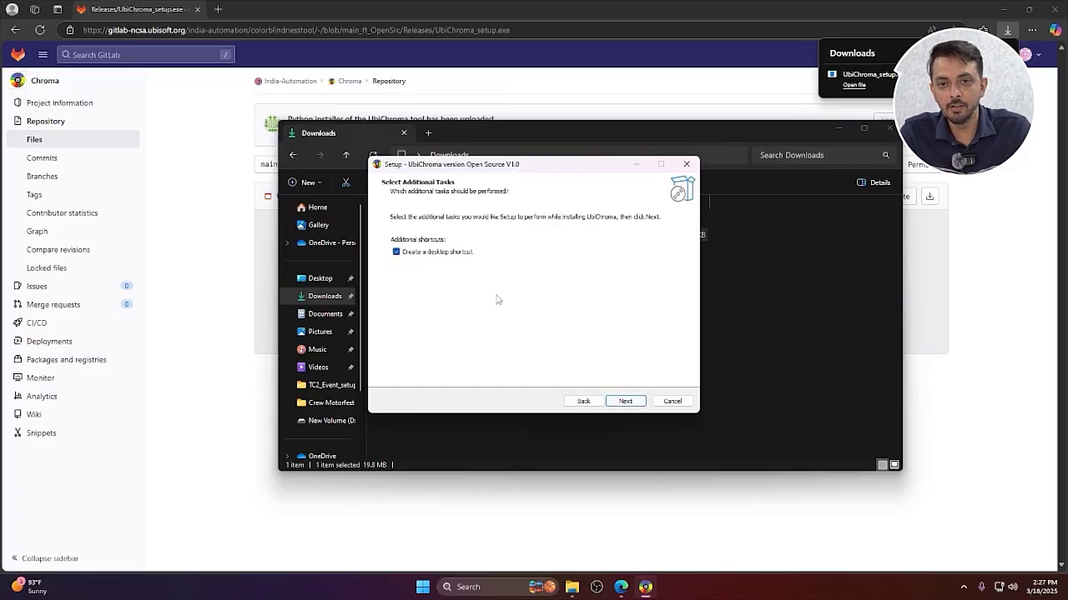
pyautogui.click(632, 405)
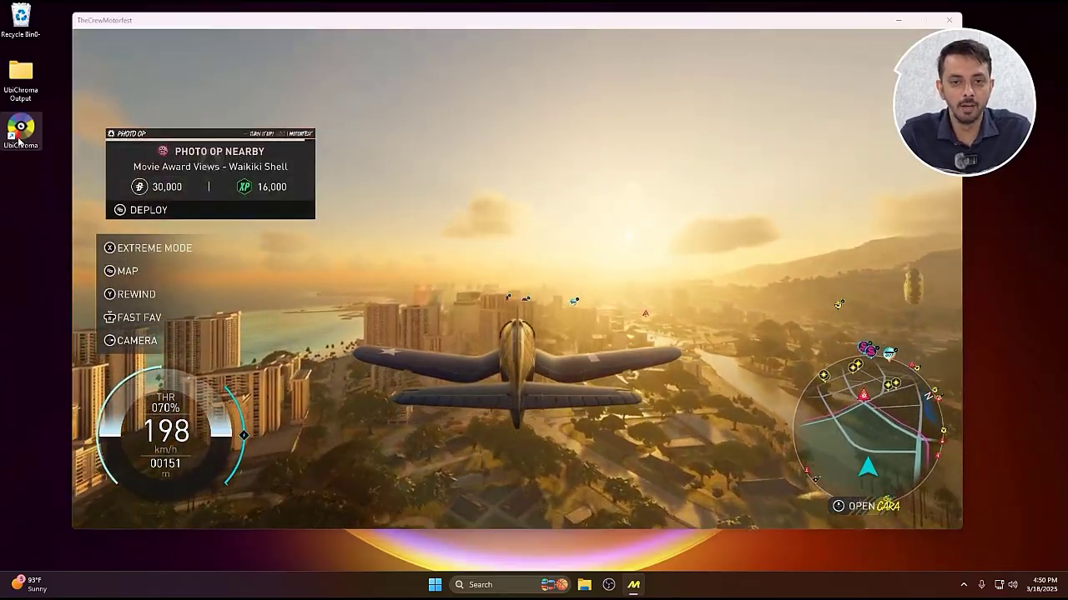
# Launch UbiChroma, capture the TheCrewMotorfest window, and drag the capture view wider across the game
pyautogui.doubleClick(19, 139)
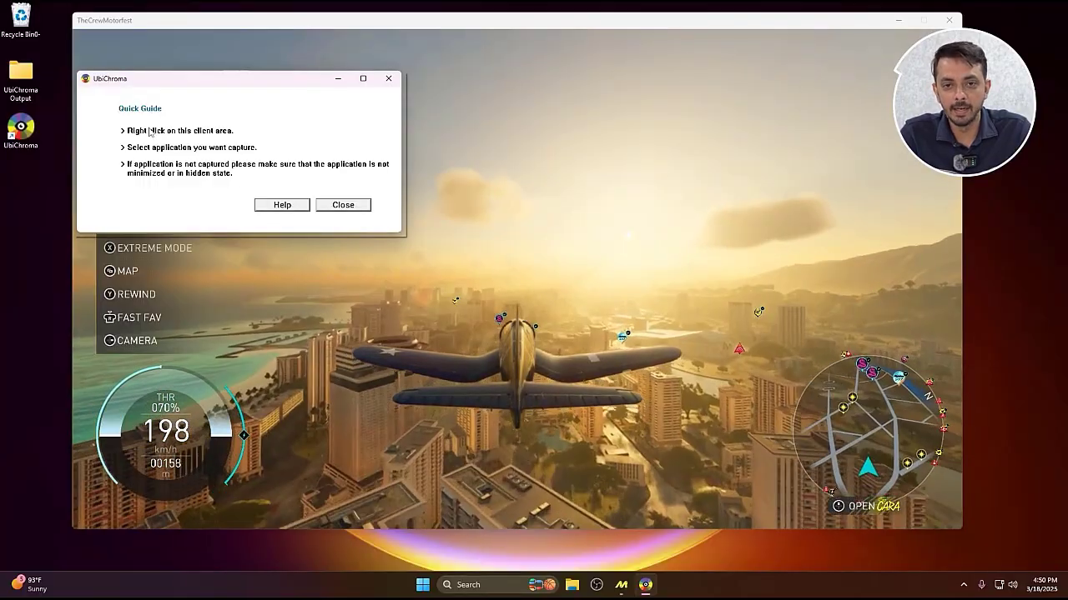
pyautogui.rightClick(168, 128)
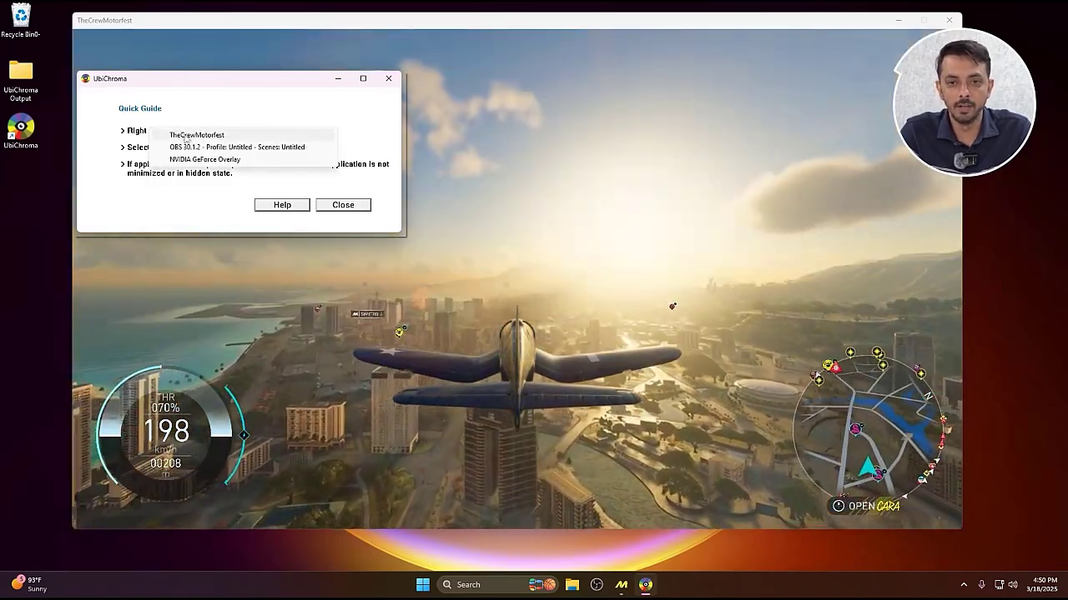
pyautogui.click(185, 135)
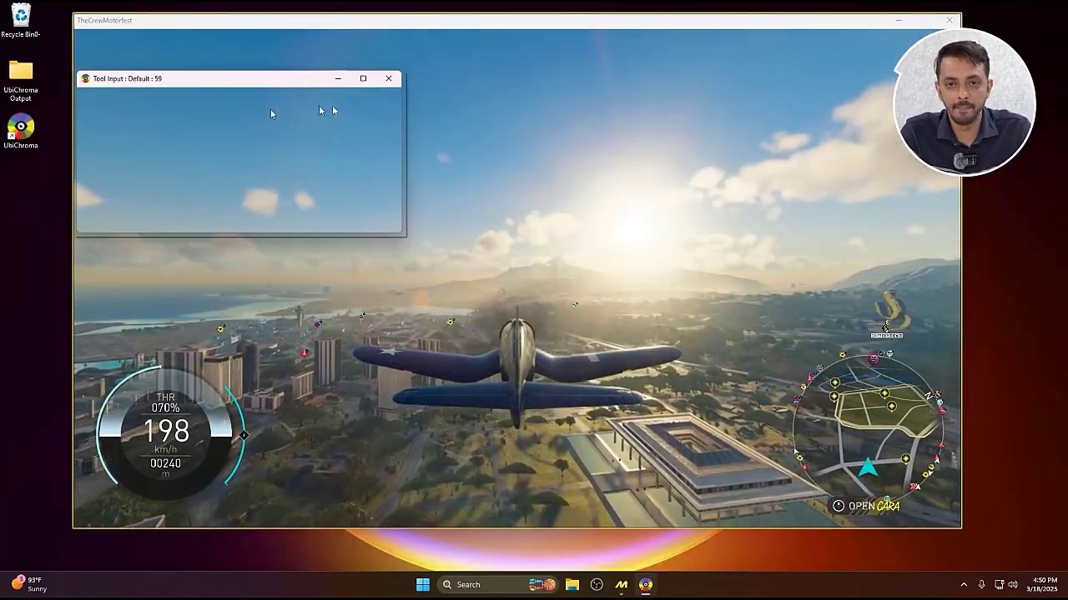
pyautogui.moveTo(404, 124); pyautogui.dragTo(974, 124)
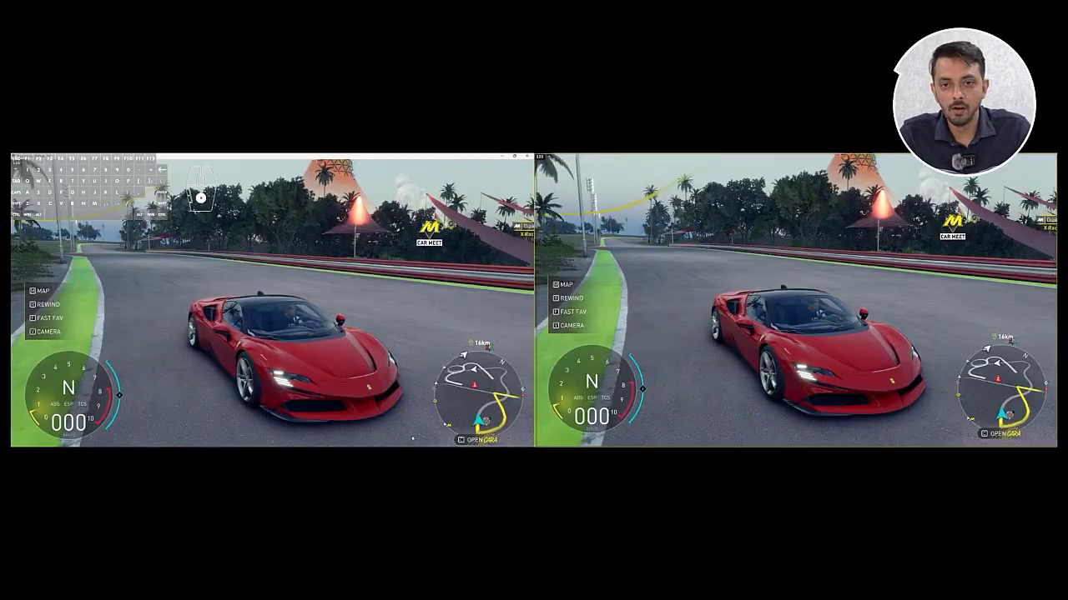
pyautogui.press('super')
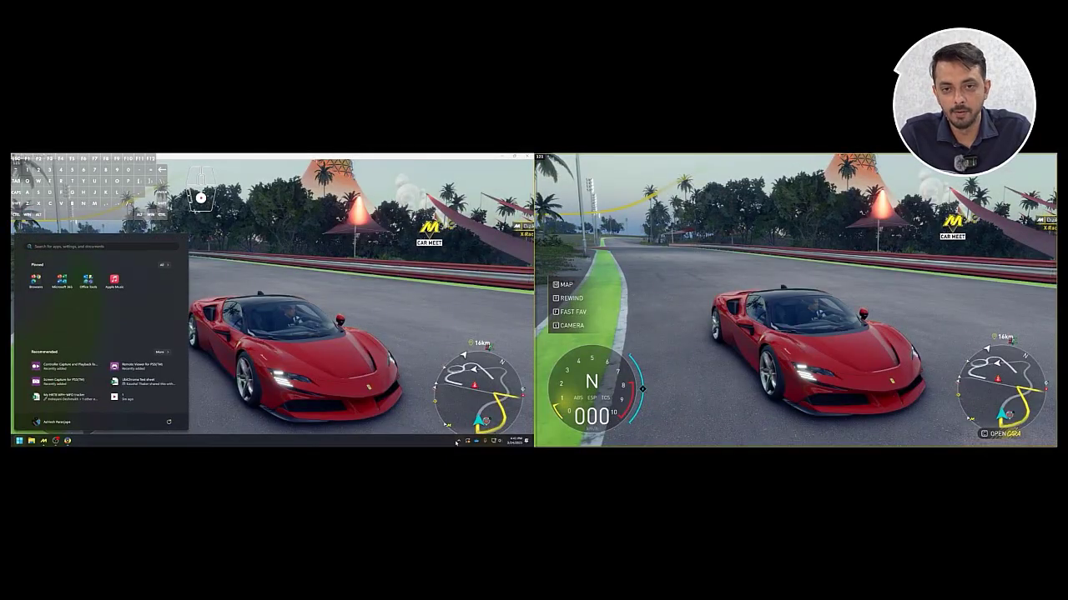
# Bring up UbiChroma's tool menu over the captured Crew Motorfest footage
pyautogui.press('Escape')
pyautogui.click(459, 441)
pyautogui.rightClick(437, 389)
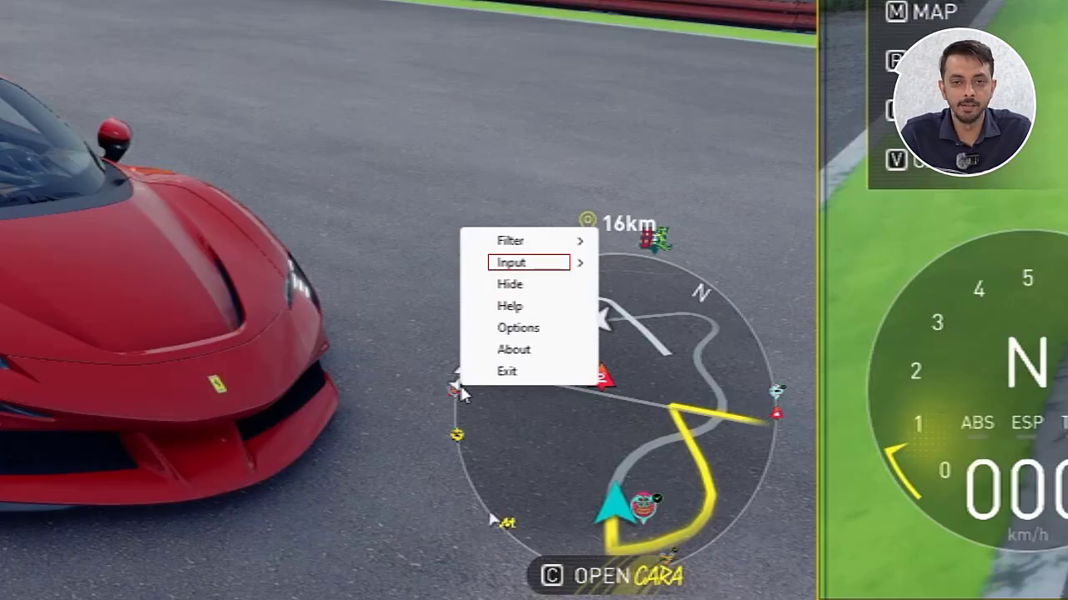
# Move the menu focus from Input down through Hide to Options
pyautogui.press('Down')
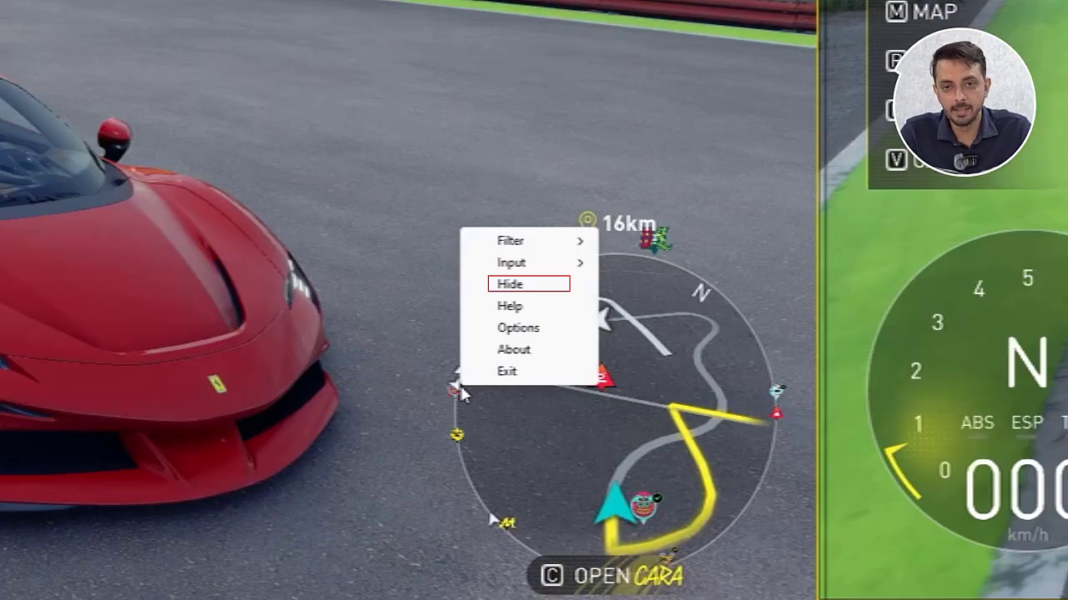
pyautogui.press('Down')
pyautogui.press('Down')
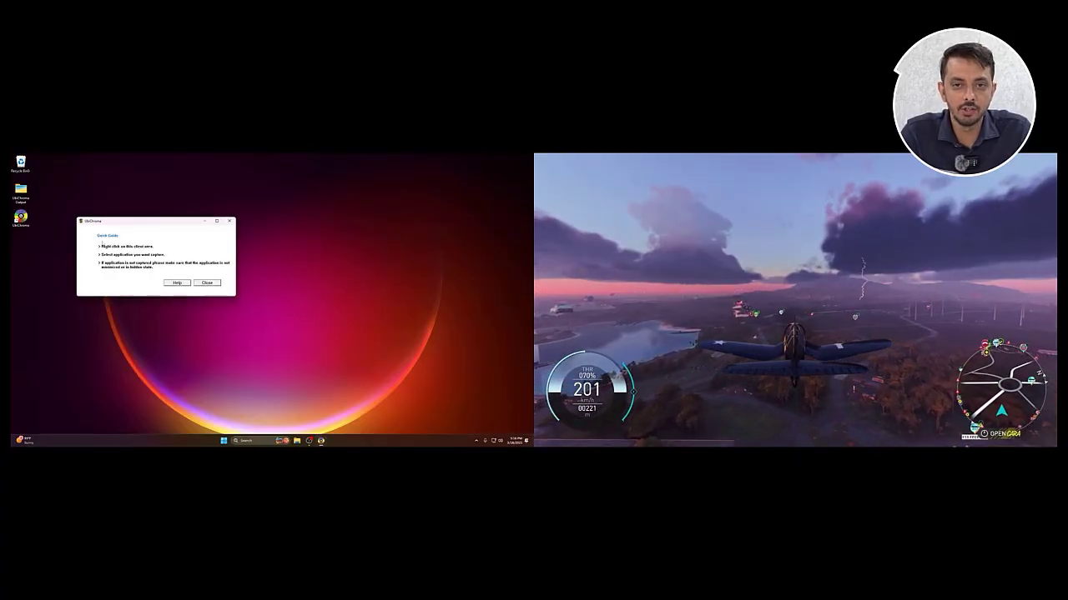
# Capture the game, move the Tool Input window to the top-left, and enlarge it
pyautogui.rightClick(122, 248)
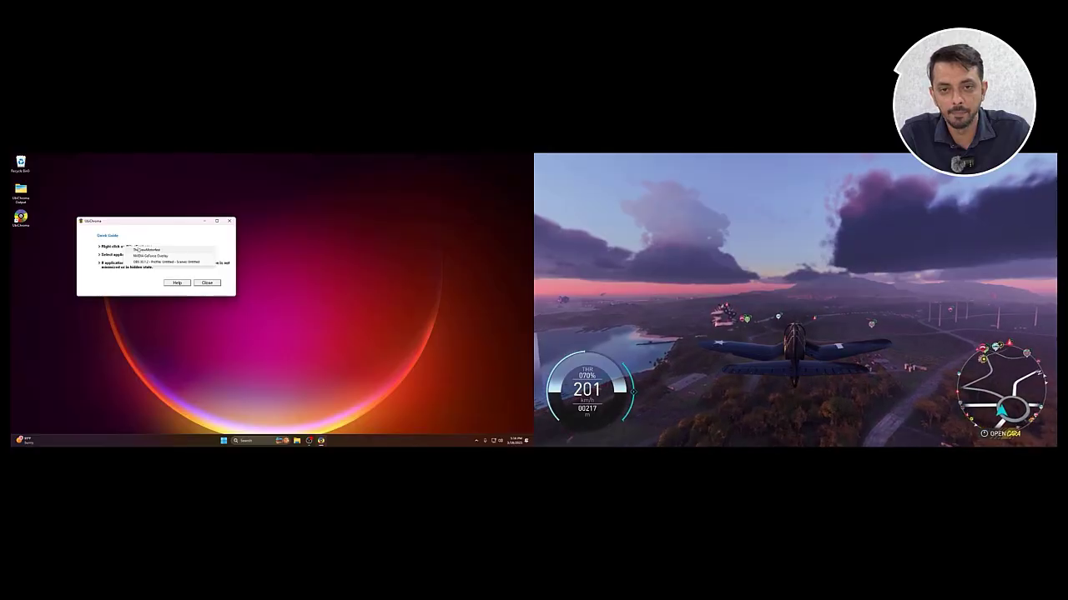
pyautogui.click(163, 262)
pyautogui.moveTo(154, 221); pyautogui.dragTo(92, 161)
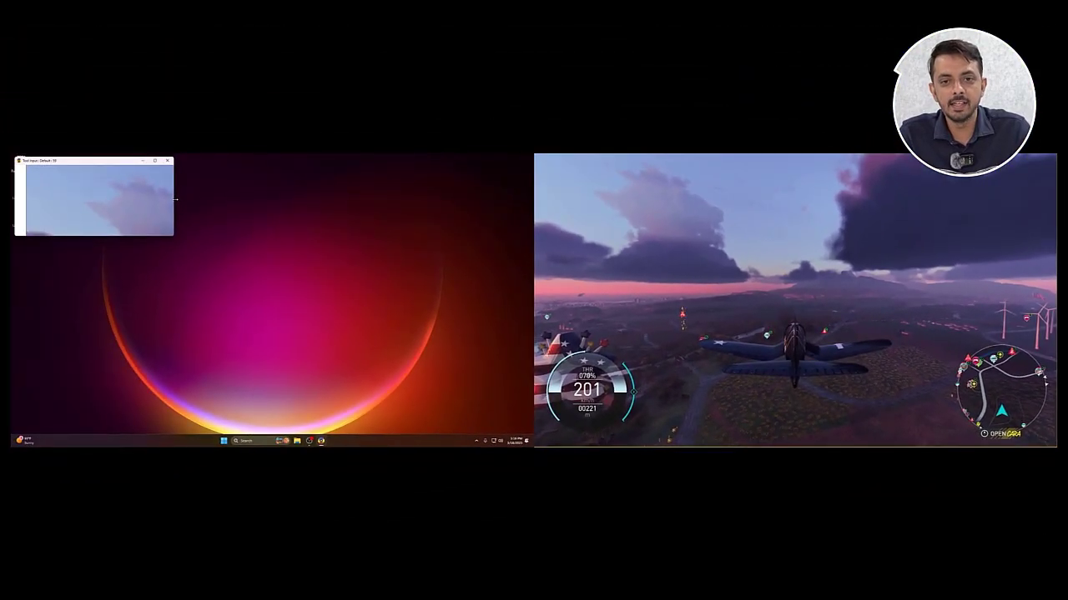
pyautogui.moveTo(175, 200); pyautogui.dragTo(527, 199)
pyautogui.moveTo(321, 236); pyautogui.dragTo(292, 428)
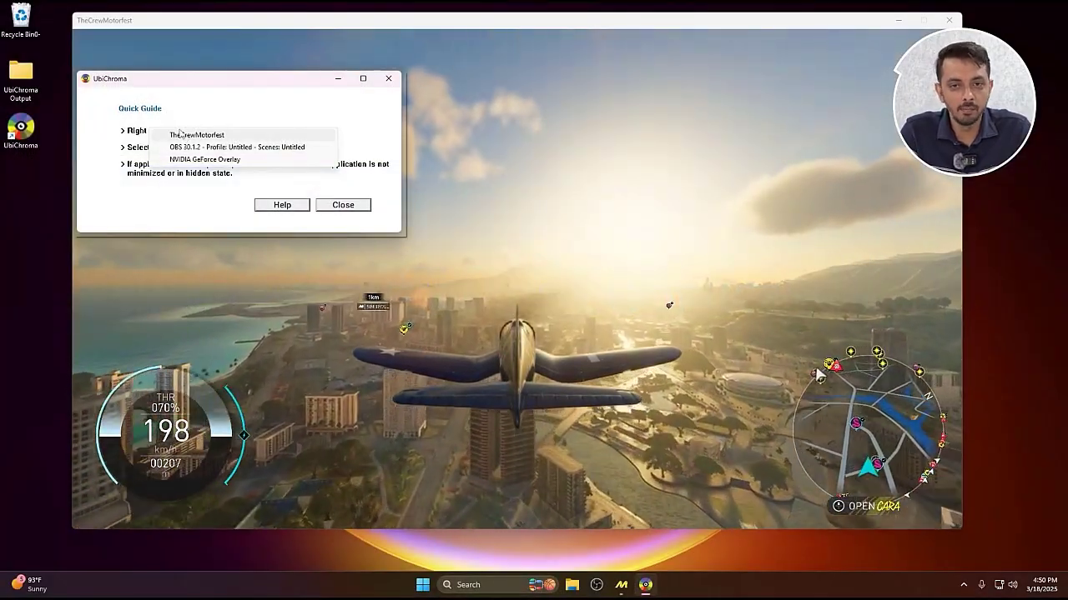
# Capture TheCrewMotorfest and stretch the Tool Input window right and down over the game
pyautogui.click(185, 134)
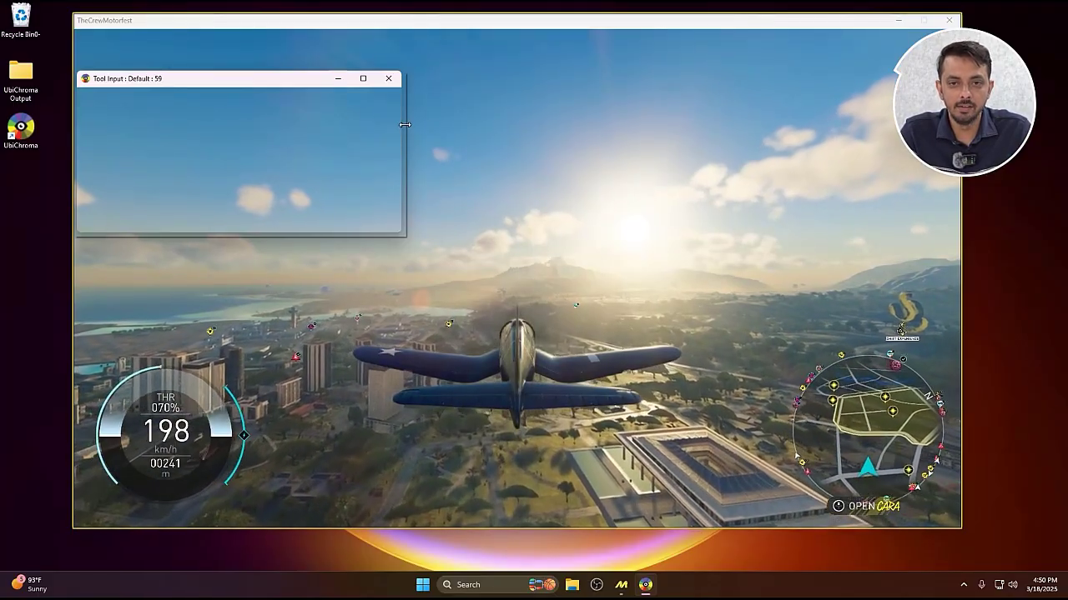
pyautogui.moveTo(405, 124); pyautogui.dragTo(974, 124)
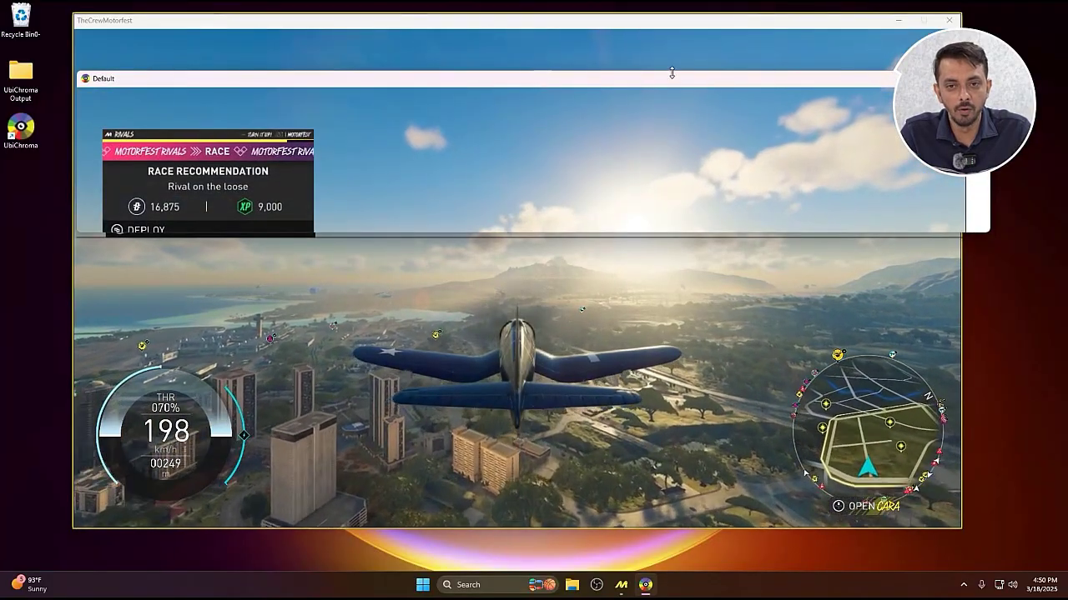
pyautogui.moveTo(656, 84); pyautogui.dragTo(646, 73)
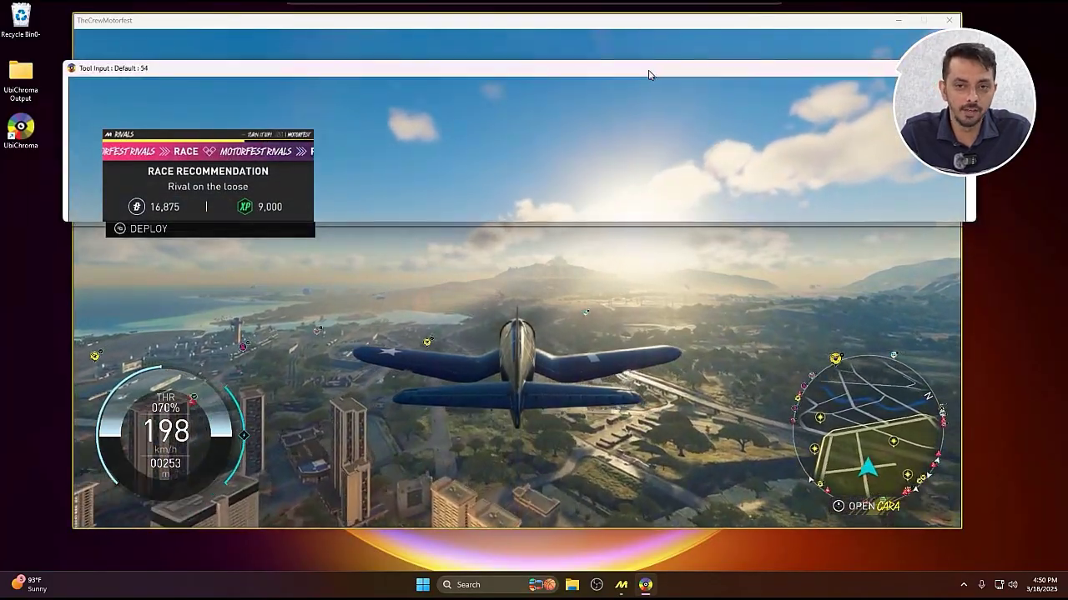
pyautogui.moveTo(519, 223); pyautogui.dragTo(521, 454)
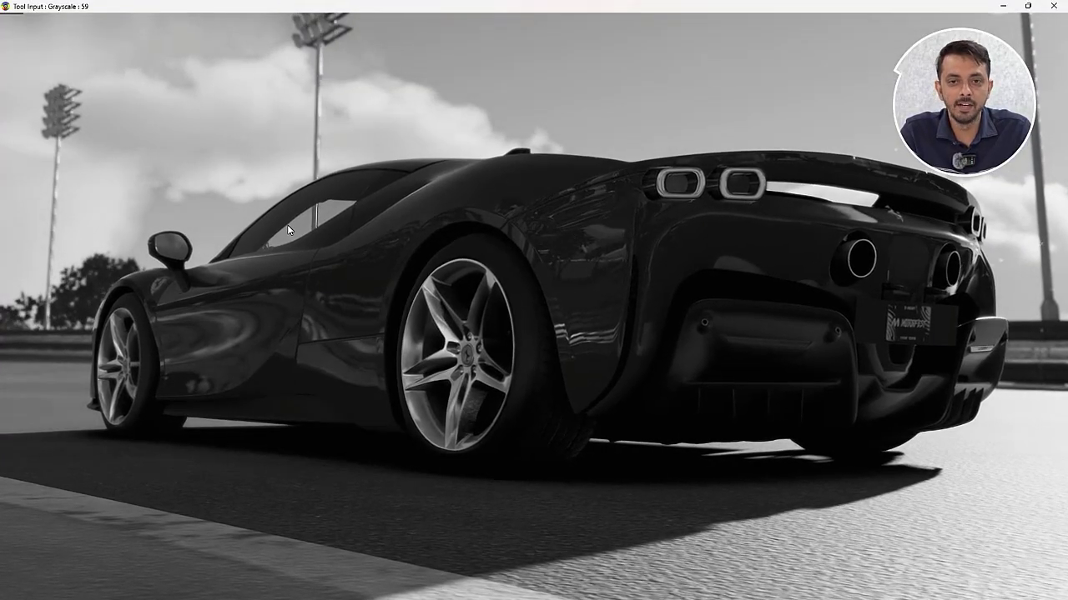
# Switch to Game Input mode with Alt+9 and replace greyscale with the Protanopia filter
pyautogui.hotkey('alt', '9')
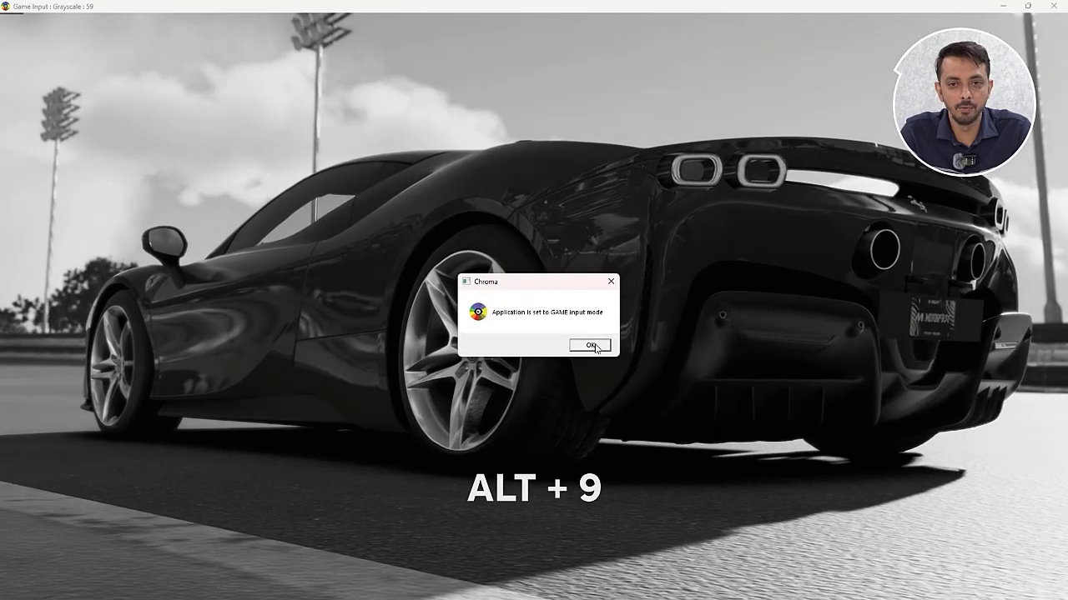
pyautogui.click(590, 345)
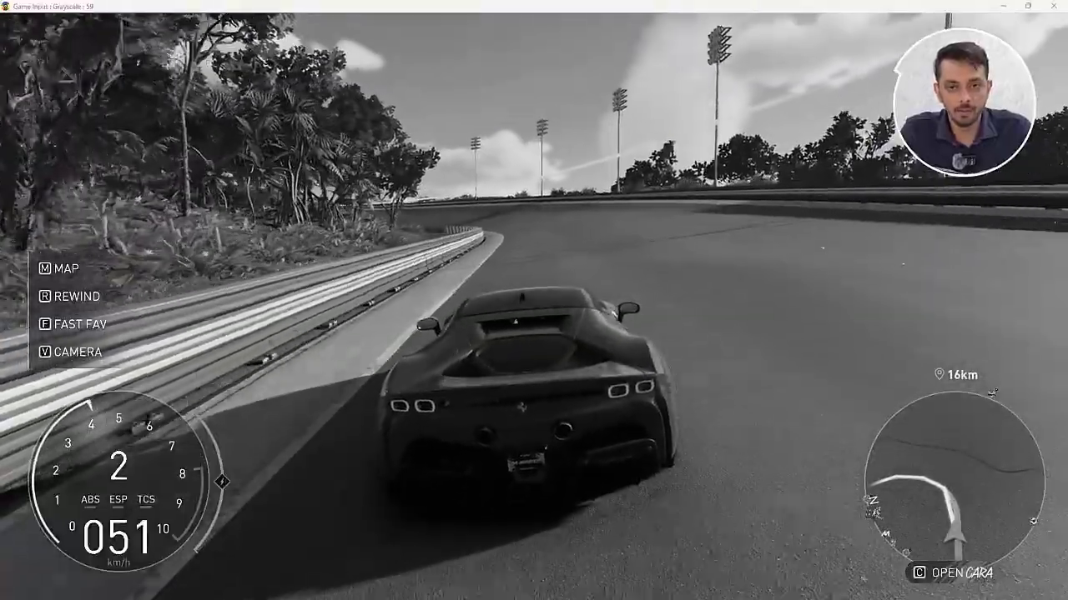
pyautogui.hotkey('alt', '1')
pyautogui.hotkey('alt', '2')
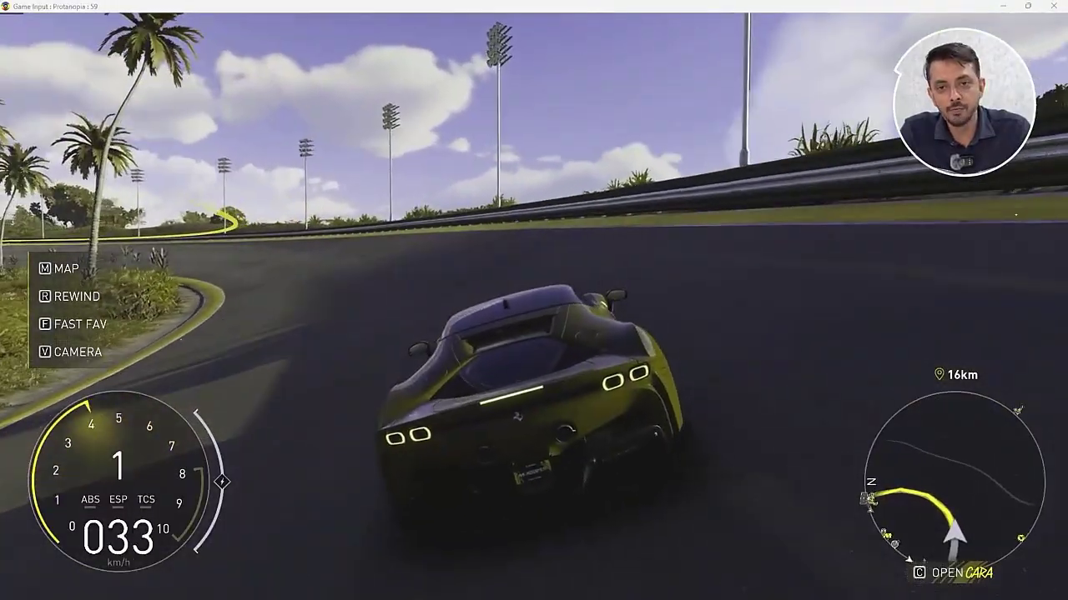
# Return to Tool Input mode and cycle Protanopia, Deuteranopia, Tritanopia, then back to Default
pyautogui.hotkey('alt', 't')
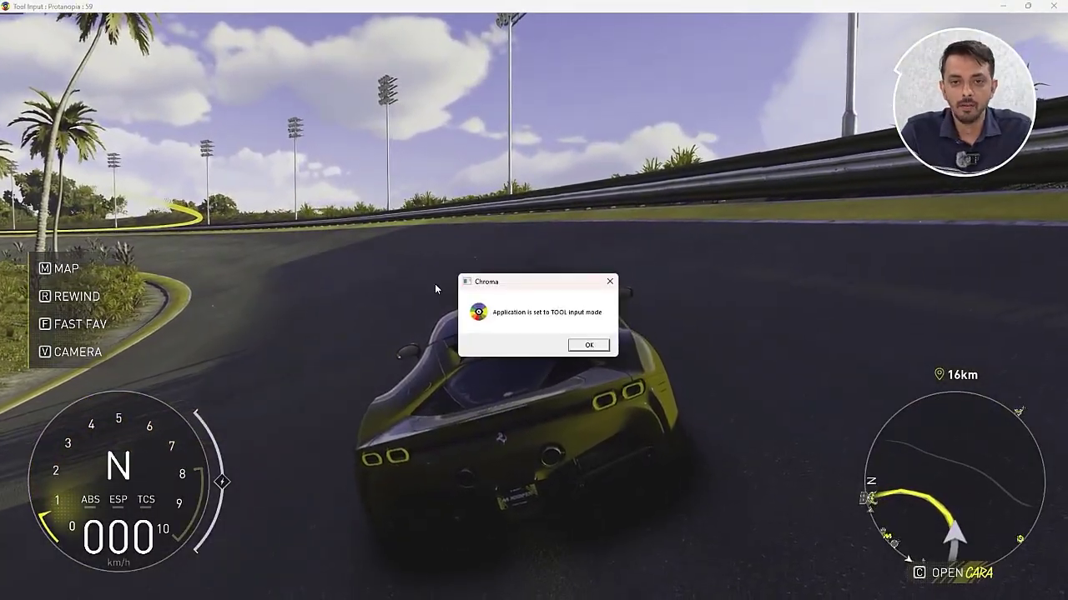
pyautogui.click(586, 344)
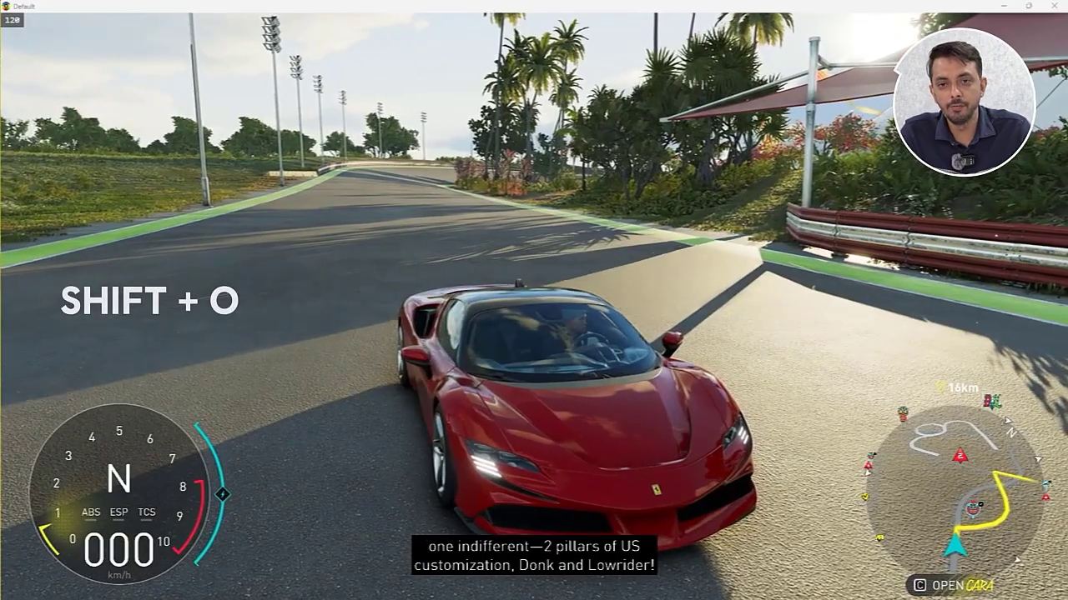
pyautogui.hotkey('shift', 'o')
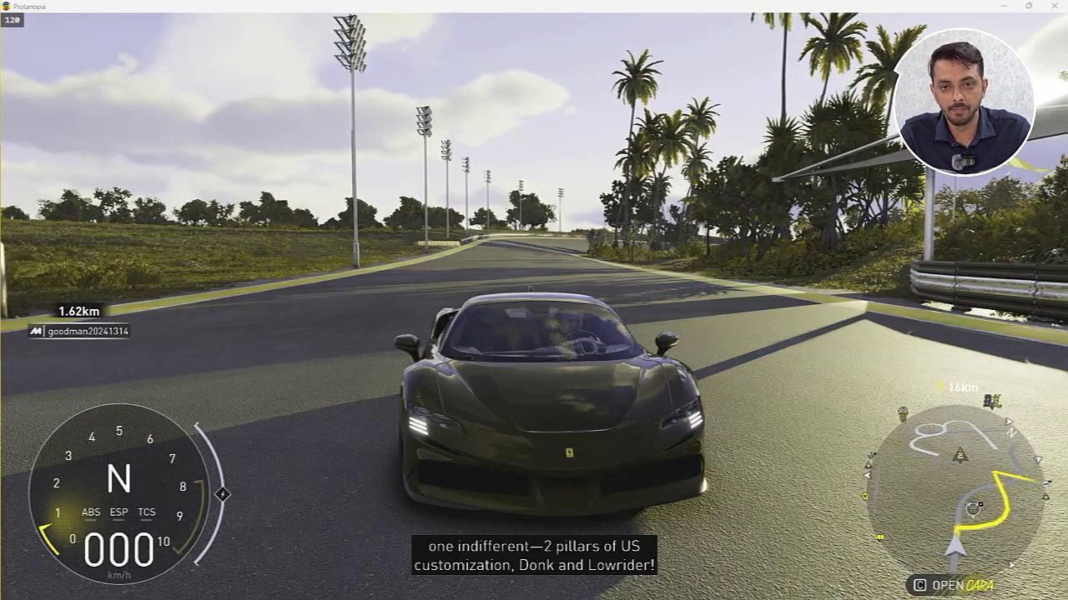
pyautogui.hotkey('shift', 'p')
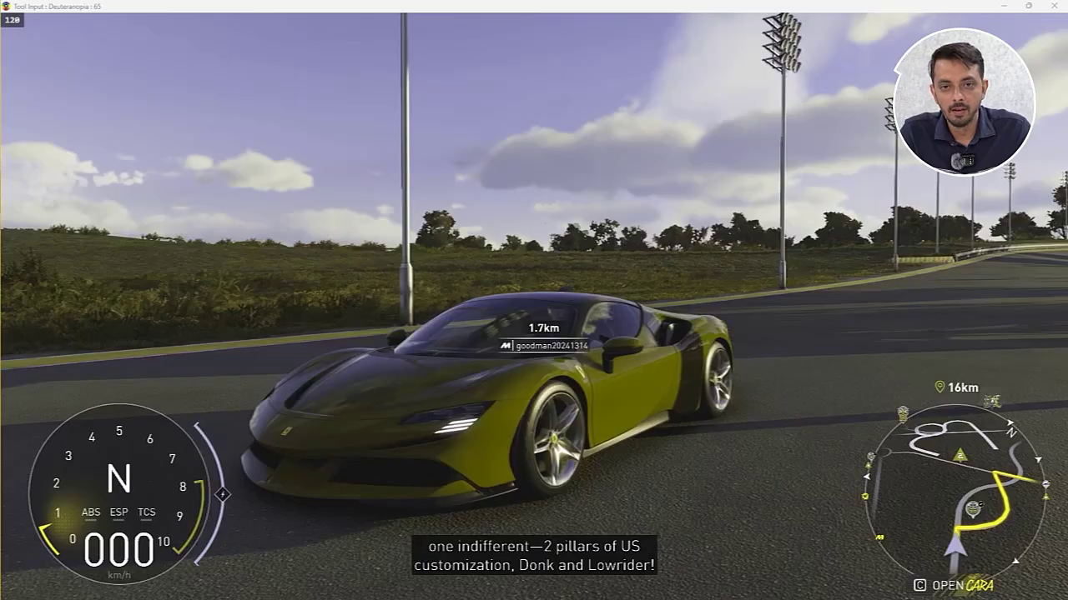
pyautogui.hotkey('shift', 'p')
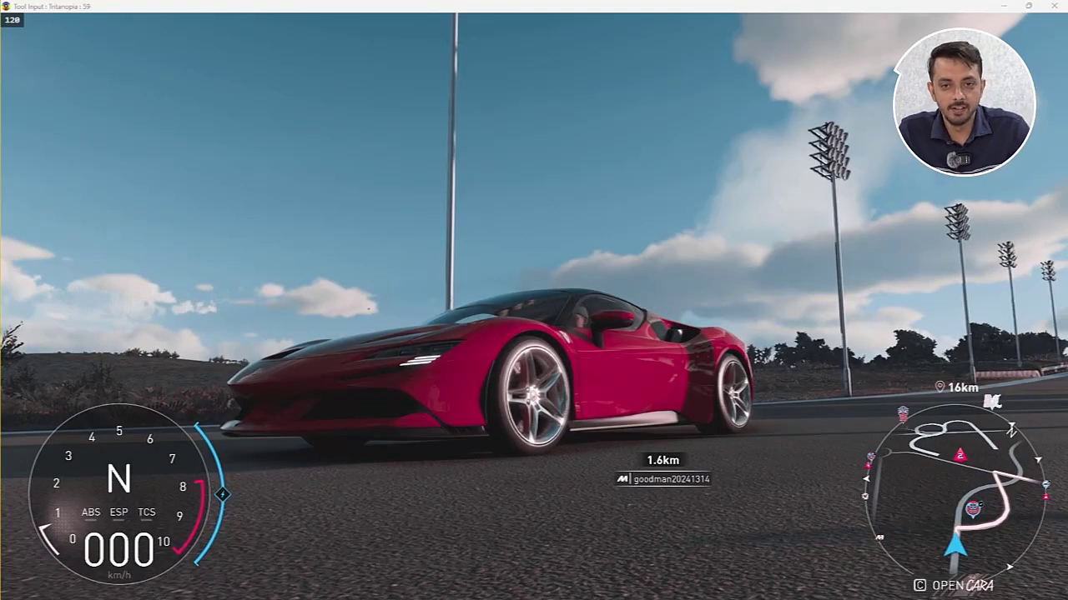
pyautogui.hotkey('shift', 'l')
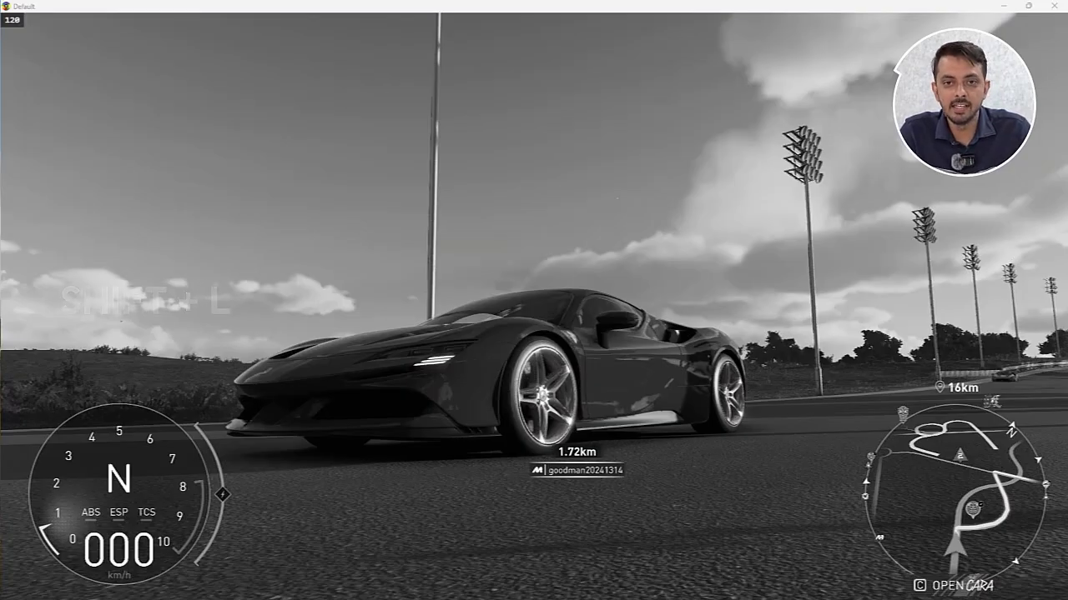
# Cycle the filter round to Tritanopia and back to Default, then return to tool input mode
pyautogui.hotkey('shift', 'l')
pyautogui.hotkey('shift', 'l')
pyautogui.hotkey('shift', 'l')
pyautogui.hotkey('shift', 'l')
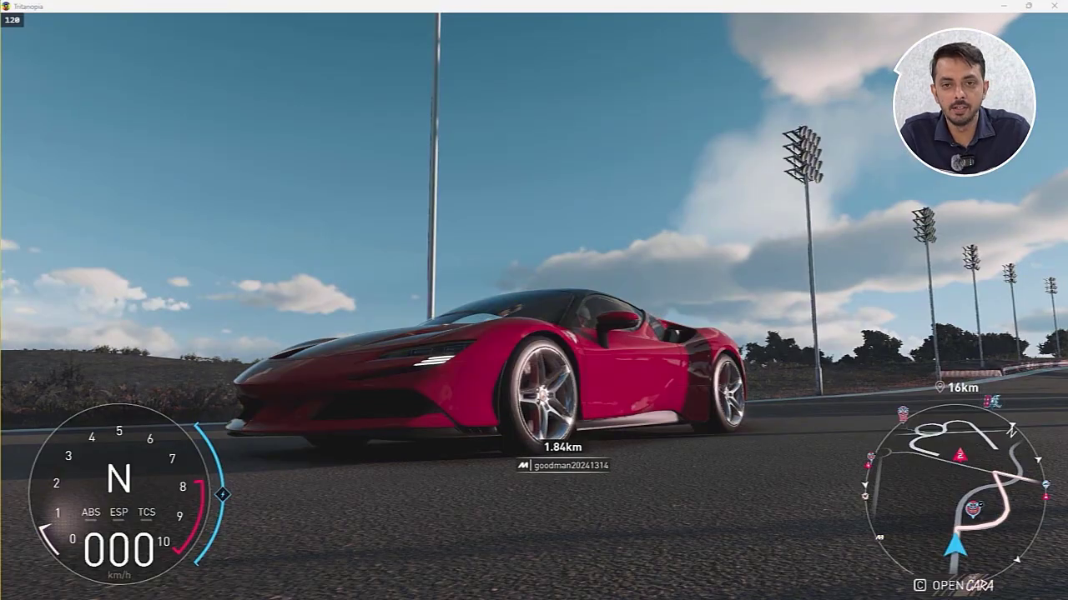
pyautogui.hotkey('shift', 'l')
pyautogui.hotkey('shift', 'l')
pyautogui.hotkey('shift', 'l')
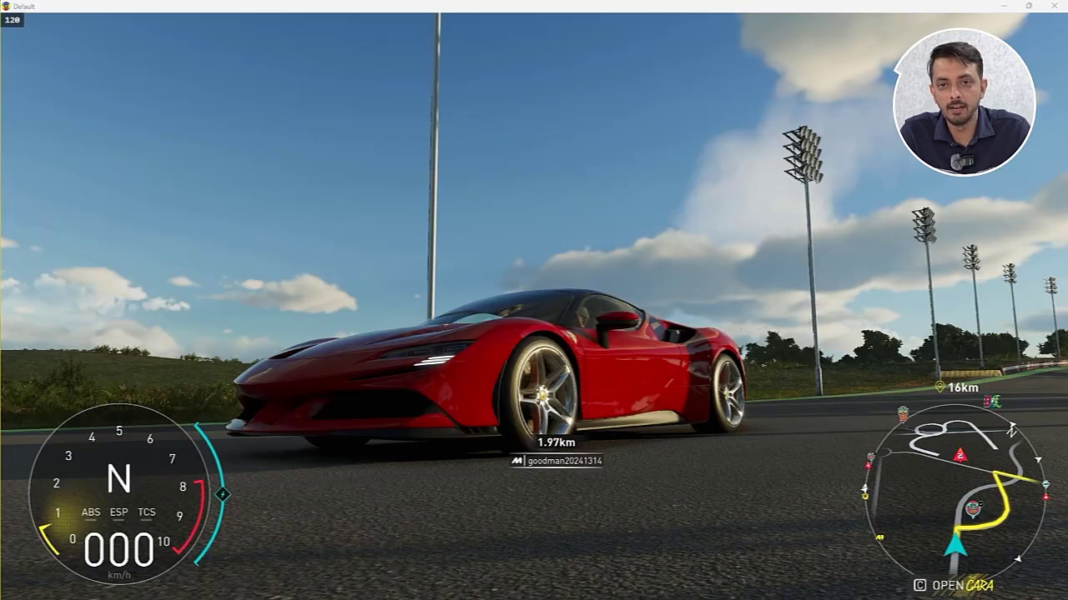
pyautogui.hotkey('shift', 'k')
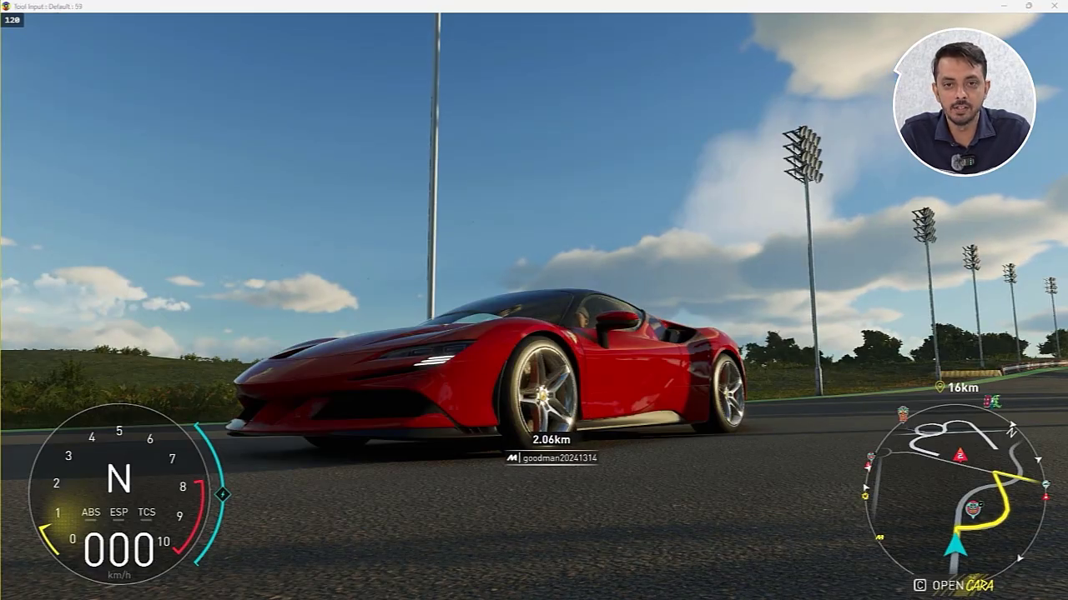
# Step through Protanopia, Deuteranopia and Tritanopia, capture a greyscale screenshot, and open UbiChroma Output
pyautogui.hotkey('shift', 'l')
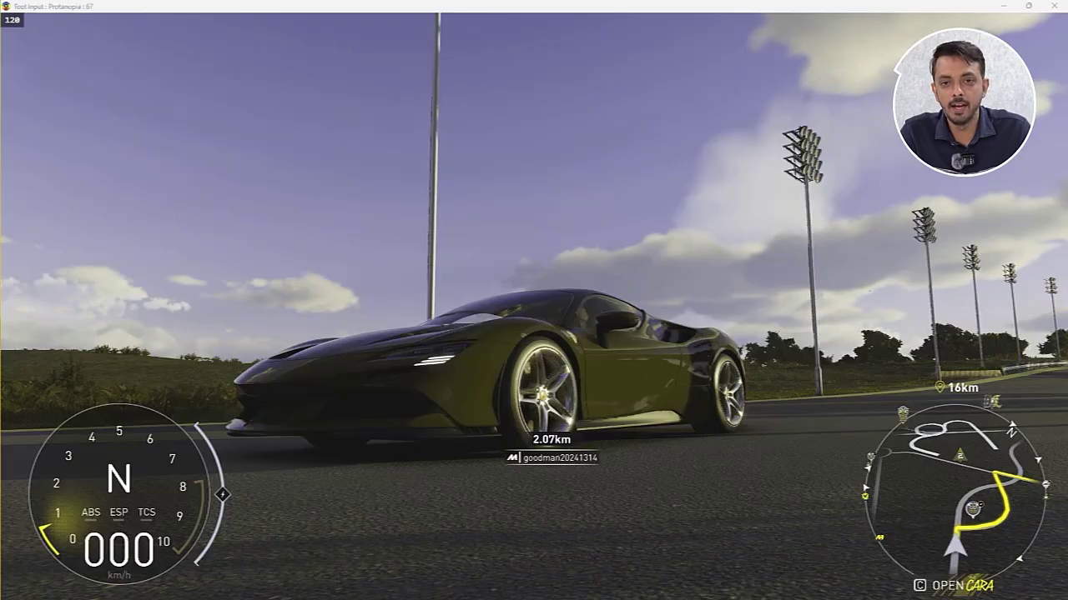
pyautogui.hotkey('shift', 'l')
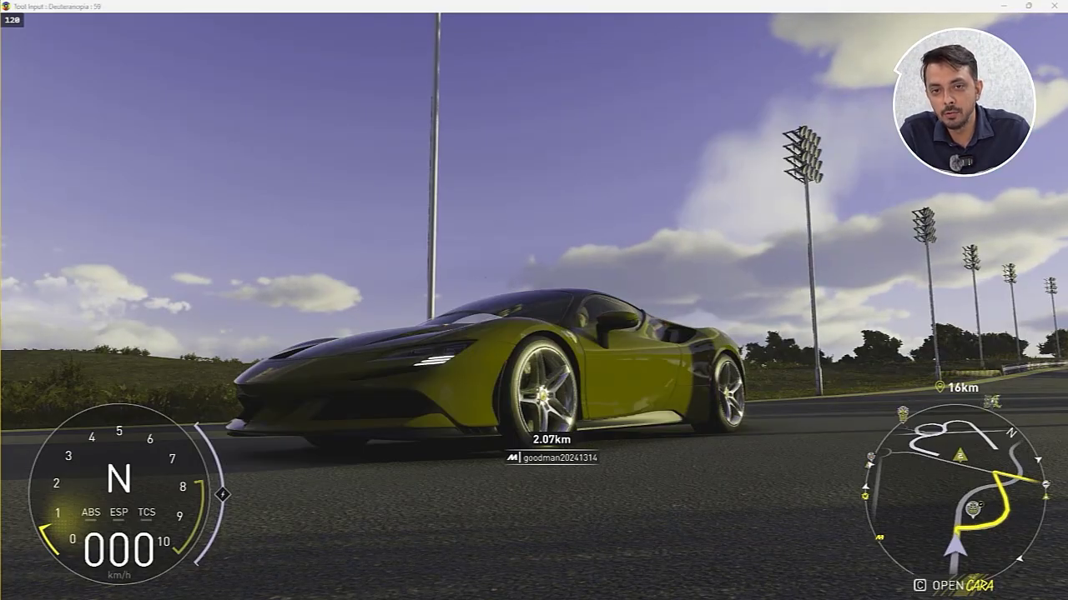
pyautogui.hotkey('shift', 'l')
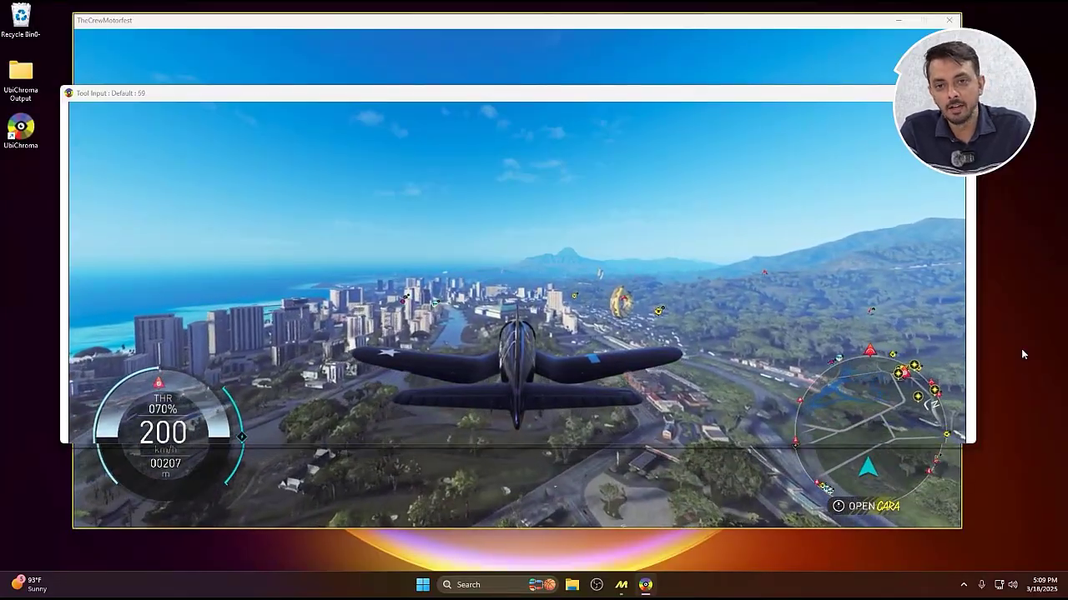
pyautogui.hotkey('ctrl', 'l')
pyautogui.hotkey('ctrl', 'l')
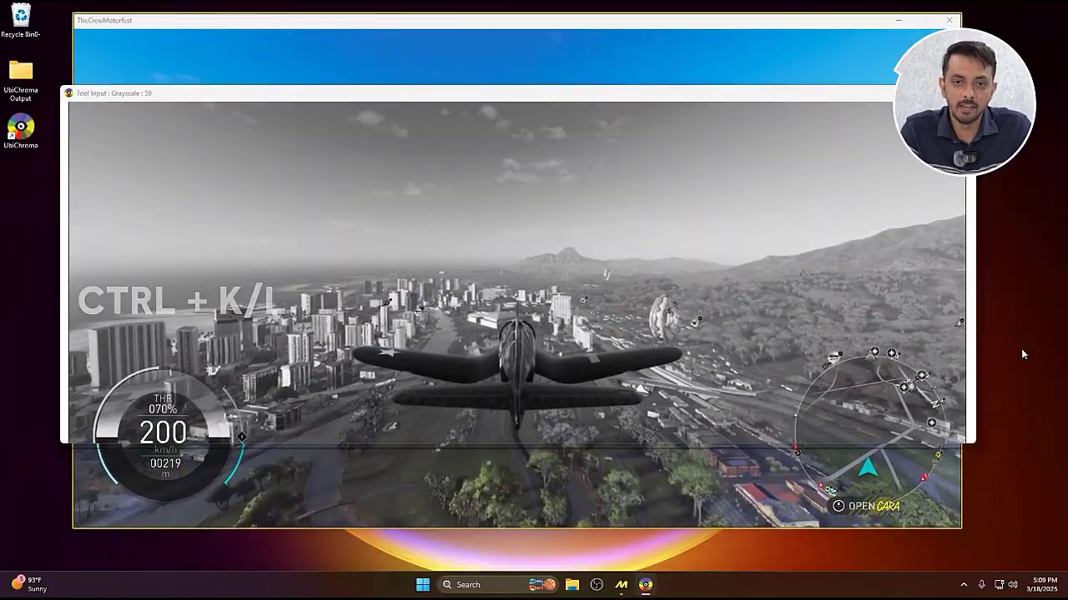
pyautogui.doubleClick(21, 75)
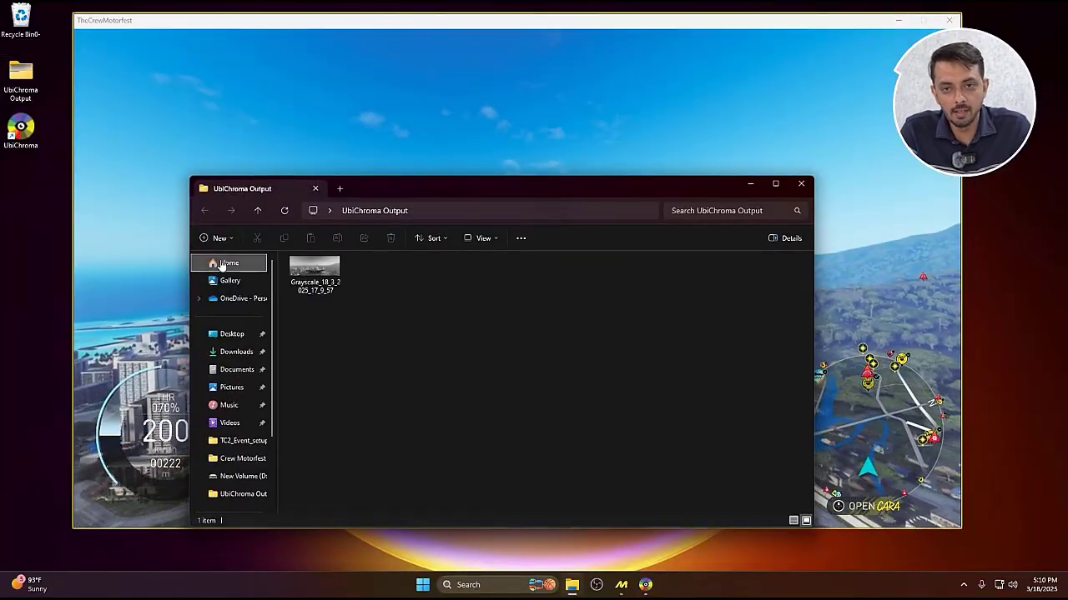
# Open the Grayscale screenshot in Photos, then view the 3200 x 615 side-by-side Default_Grayscale_18_3_2025_17_10_22.bmp
pyautogui.click(326, 290)
pyautogui.doubleClick(325, 290)
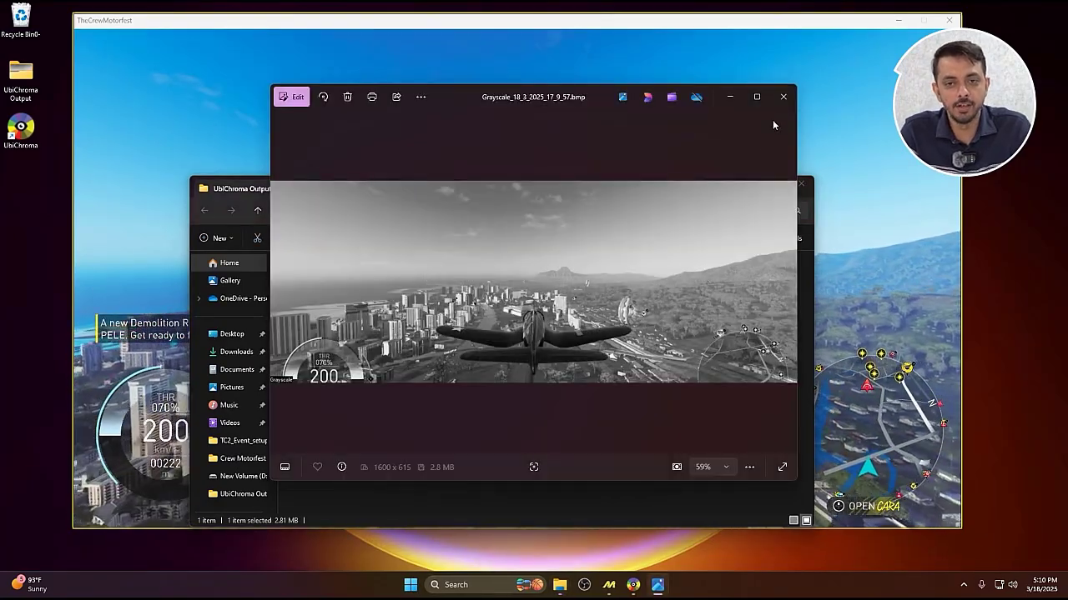
pyautogui.click(783, 97)
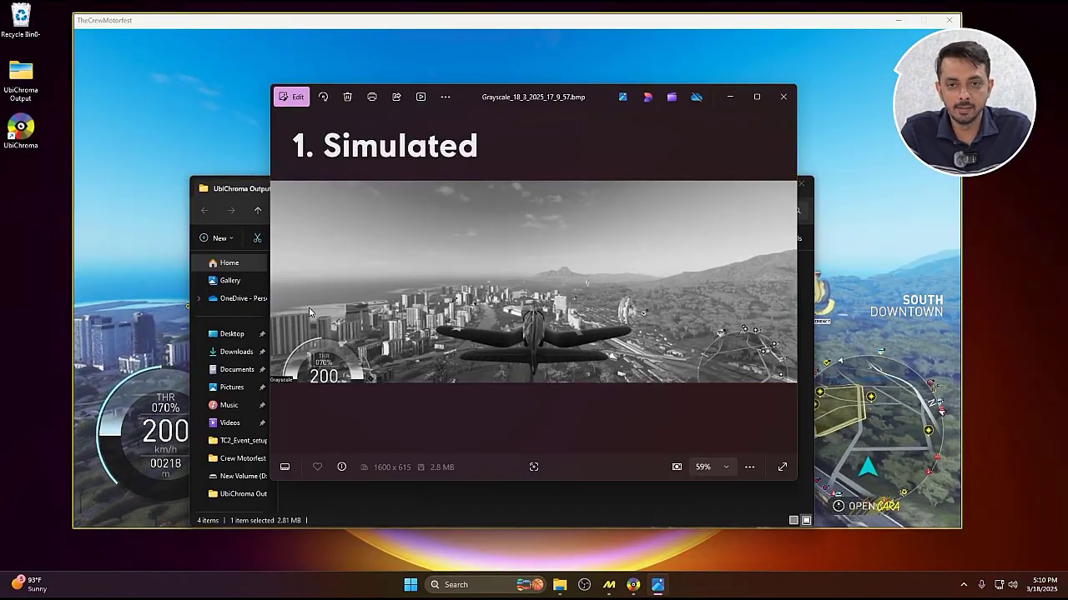
pyautogui.press('Right')
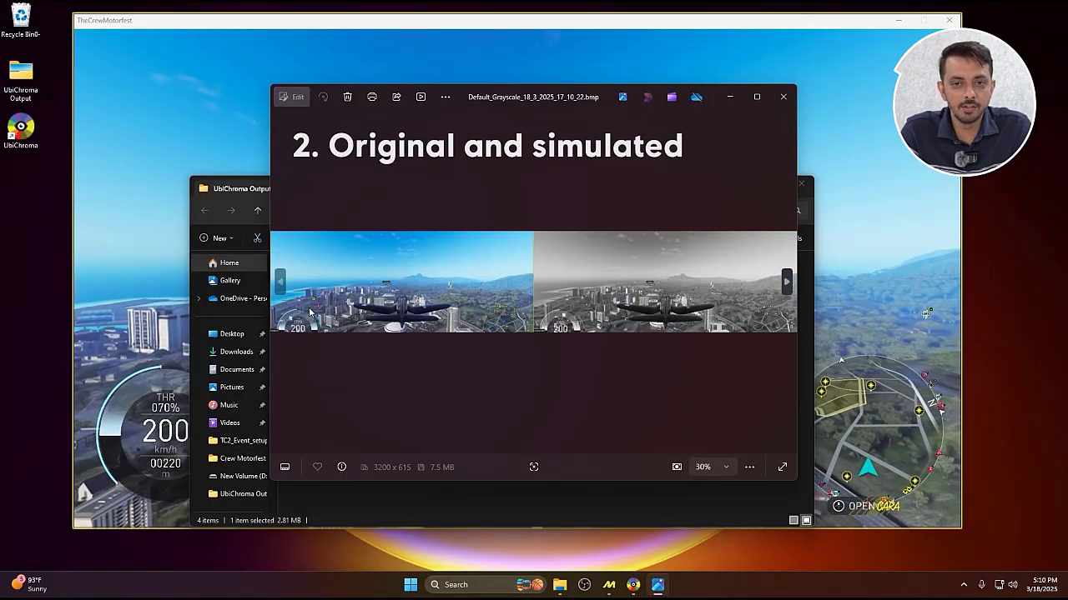